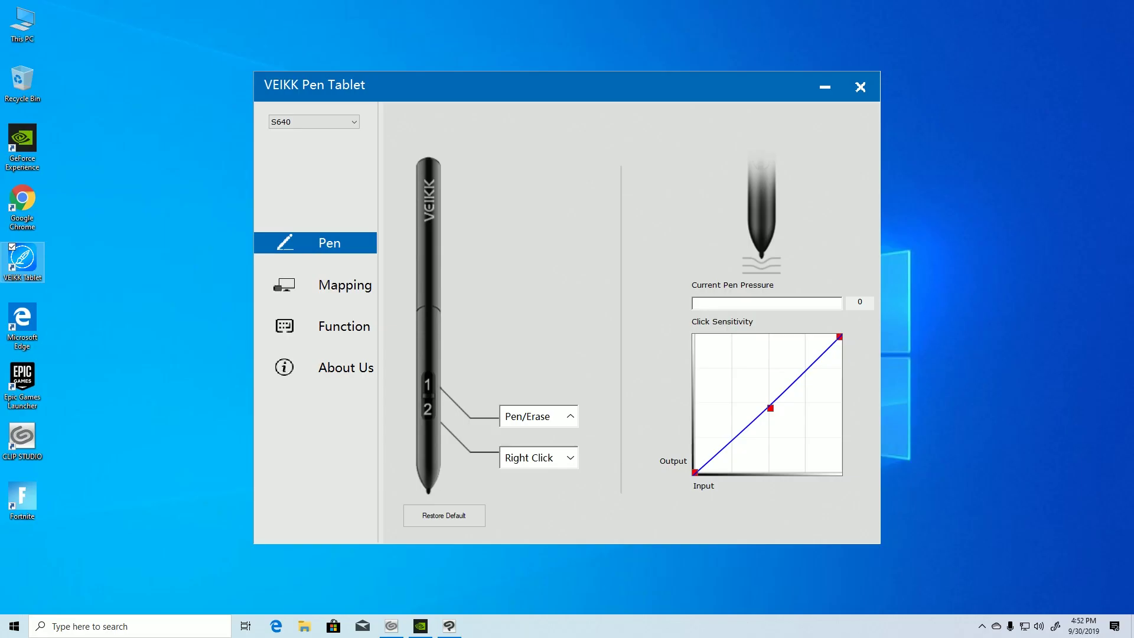
Examine the functions that can be assigned to pen buttons 1 and 2, including the Navigate and Tablet options
{"action": "left_click", "coordinate": [539, 417]}
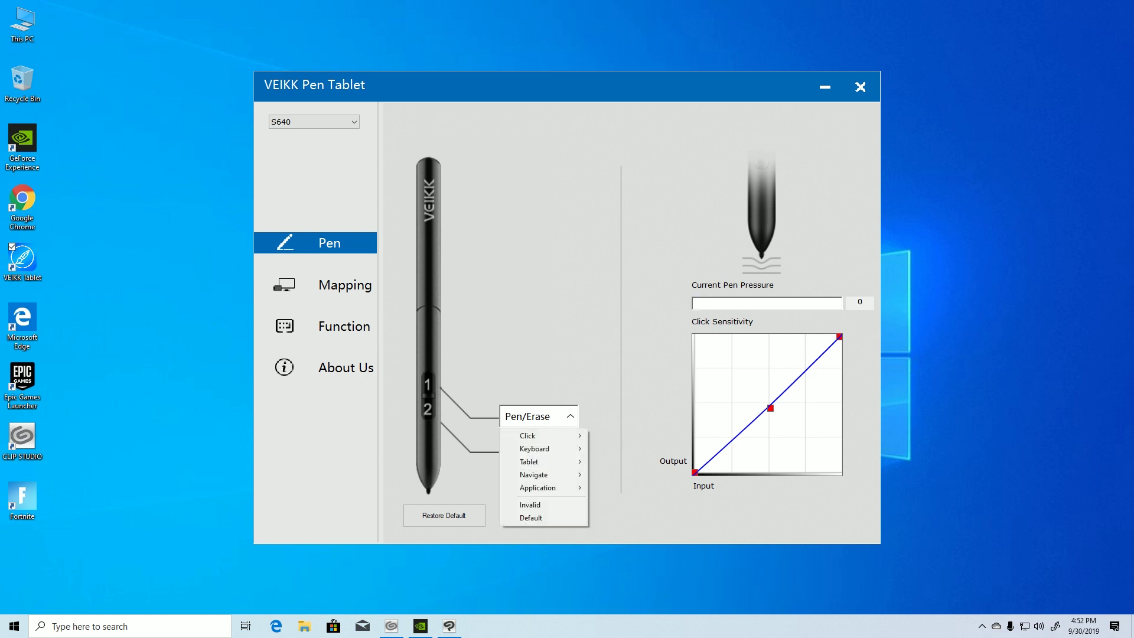
{"action": "left_click", "coordinate": [539, 417]}
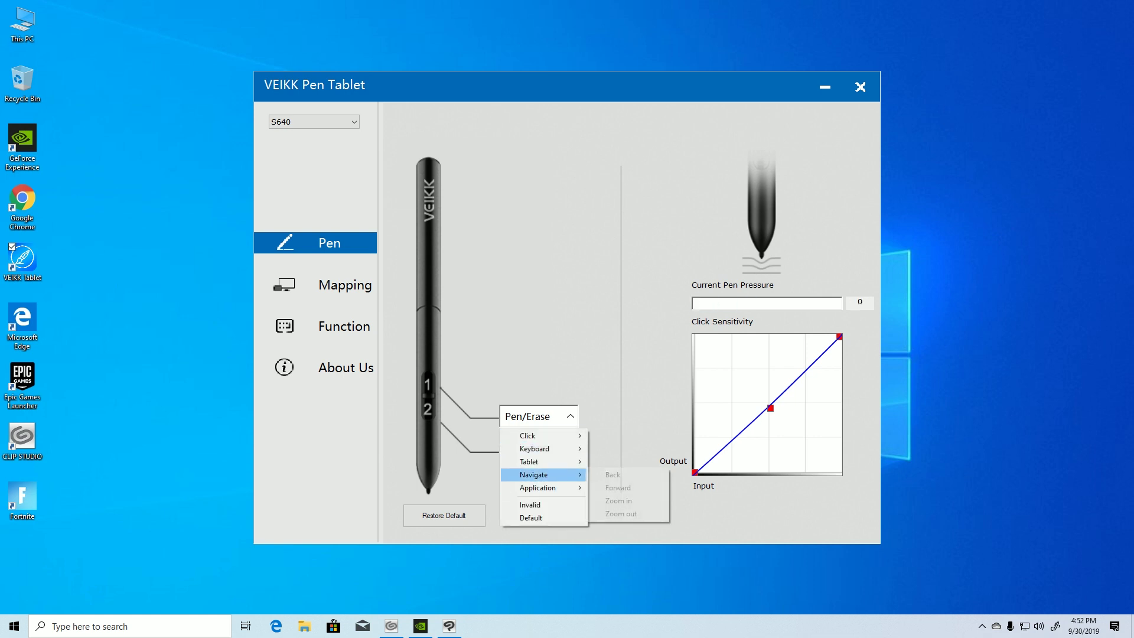
{"action": "mouse_move", "coordinate": [537, 487]}
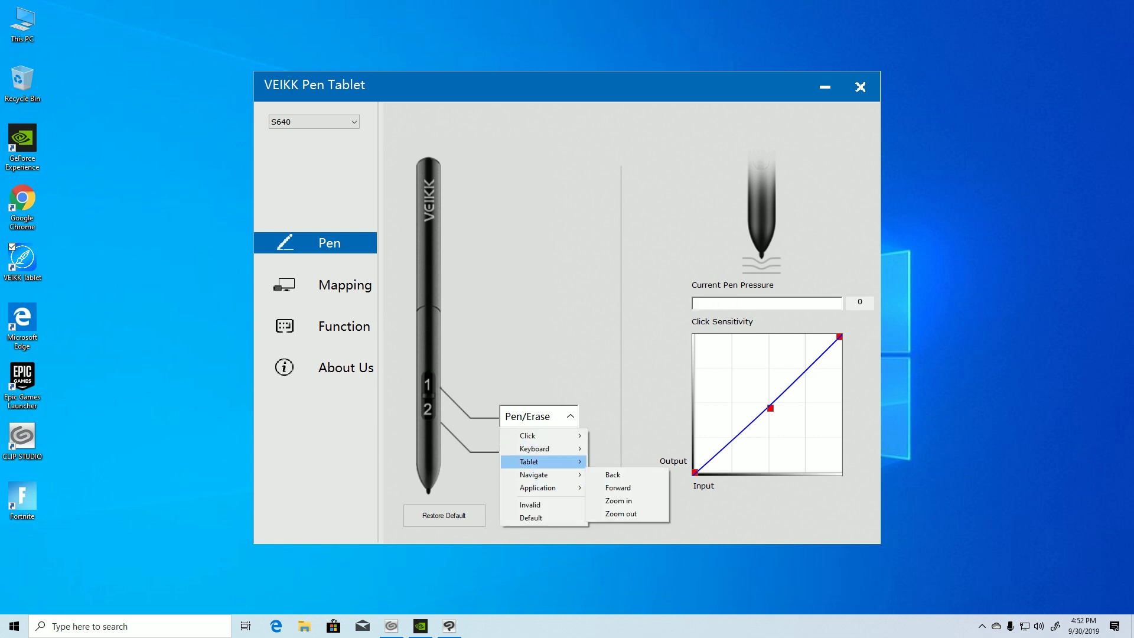
{"action": "mouse_move", "coordinate": [528, 462]}
{"action": "key", "text": "Escape"}
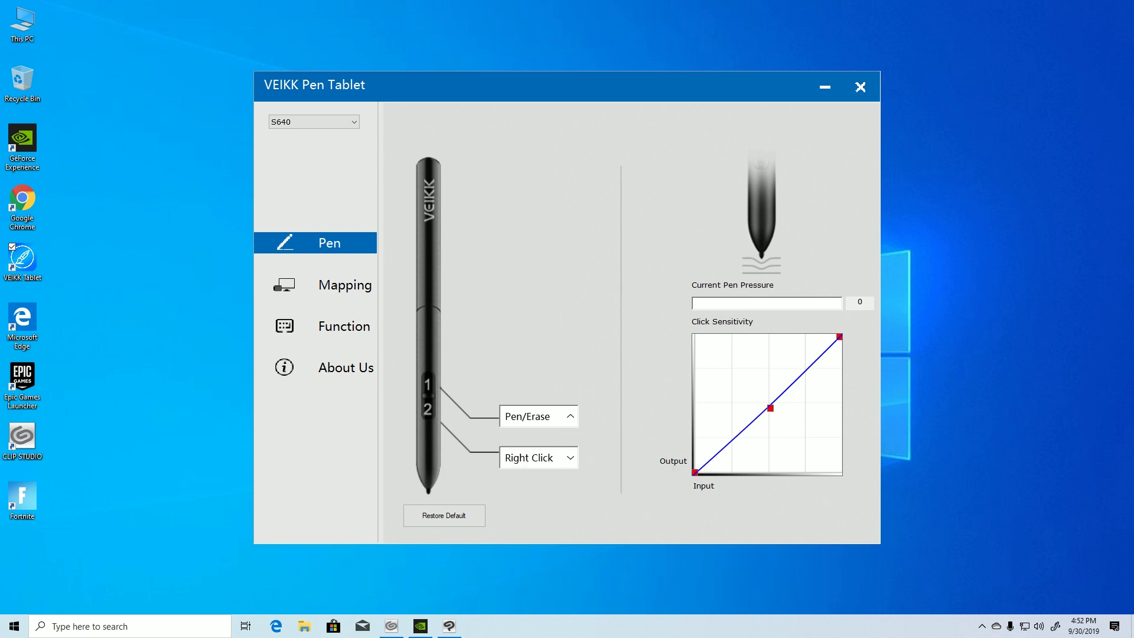
{"action": "left_click", "coordinate": [539, 458]}
{"action": "key", "text": "Escape"}
Reshape the pen's click sensitivity curve by moving its middle control point
{"action": "left_click_drag", "start_coordinate": [773, 410], "coordinate": [830, 464]}
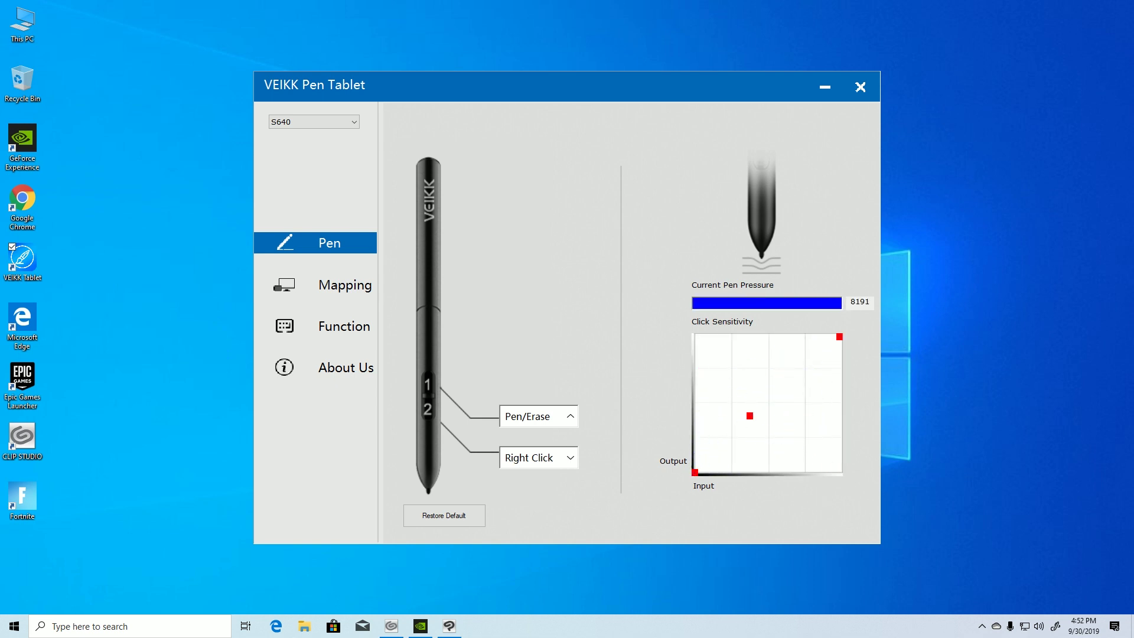
{"action": "left_click_drag", "start_coordinate": [750, 415], "coordinate": [749, 375]}
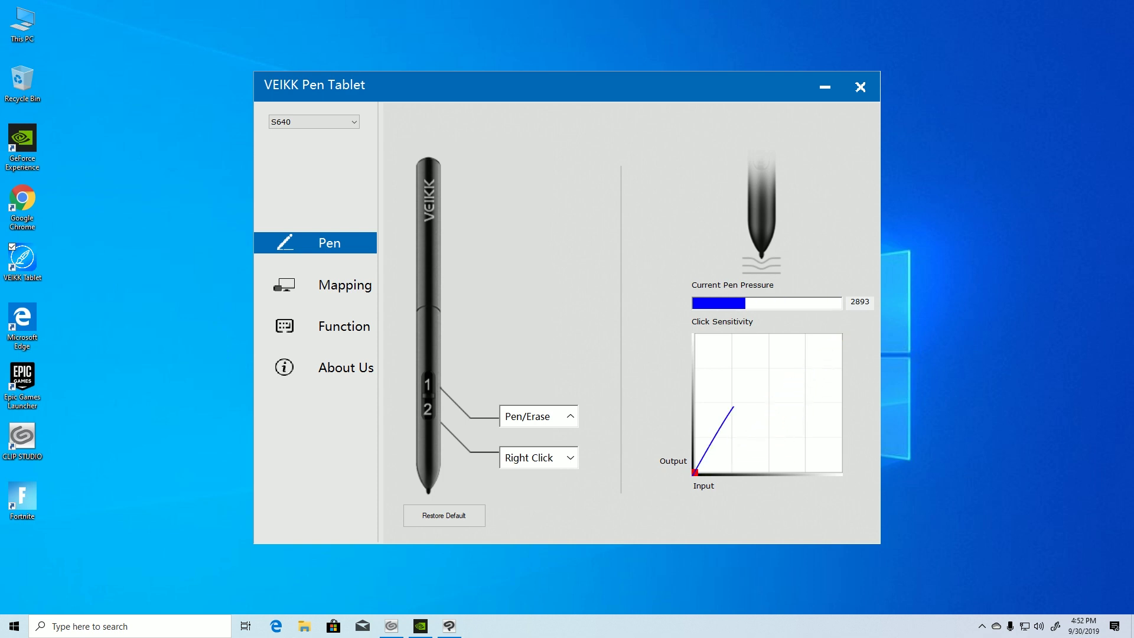
{"action": "left_click_drag", "start_coordinate": [797, 416], "coordinate": [782, 394]}
Examine the range options for mapping the tablet to part of the screen, leaving them without confirming
{"action": "left_click", "coordinate": [345, 285]}
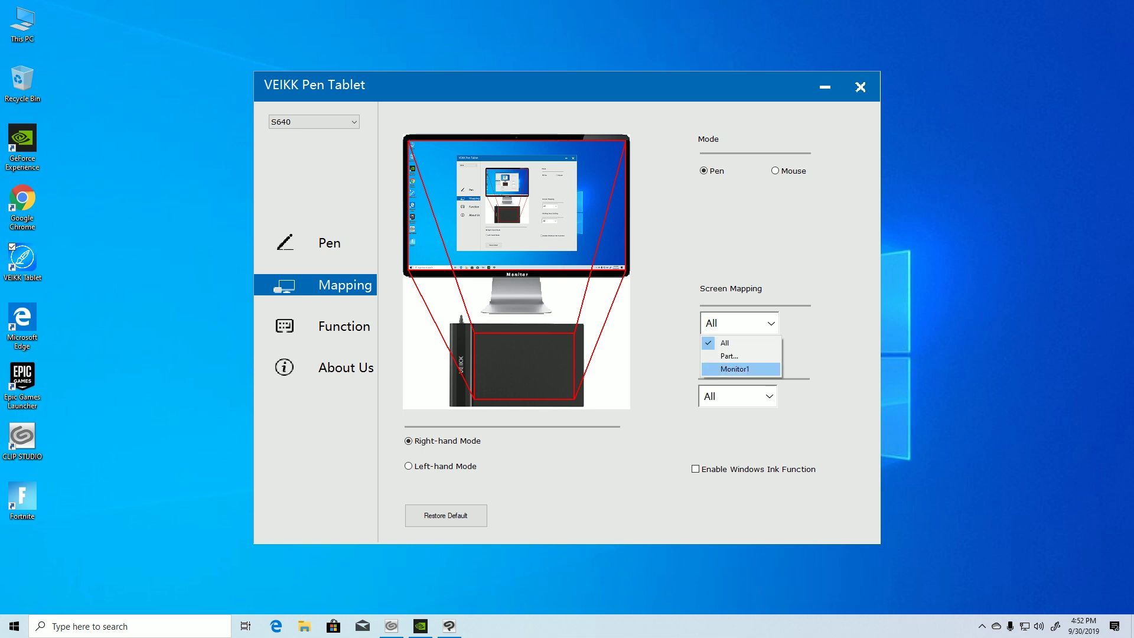
{"action": "left_click", "coordinate": [740, 356]}
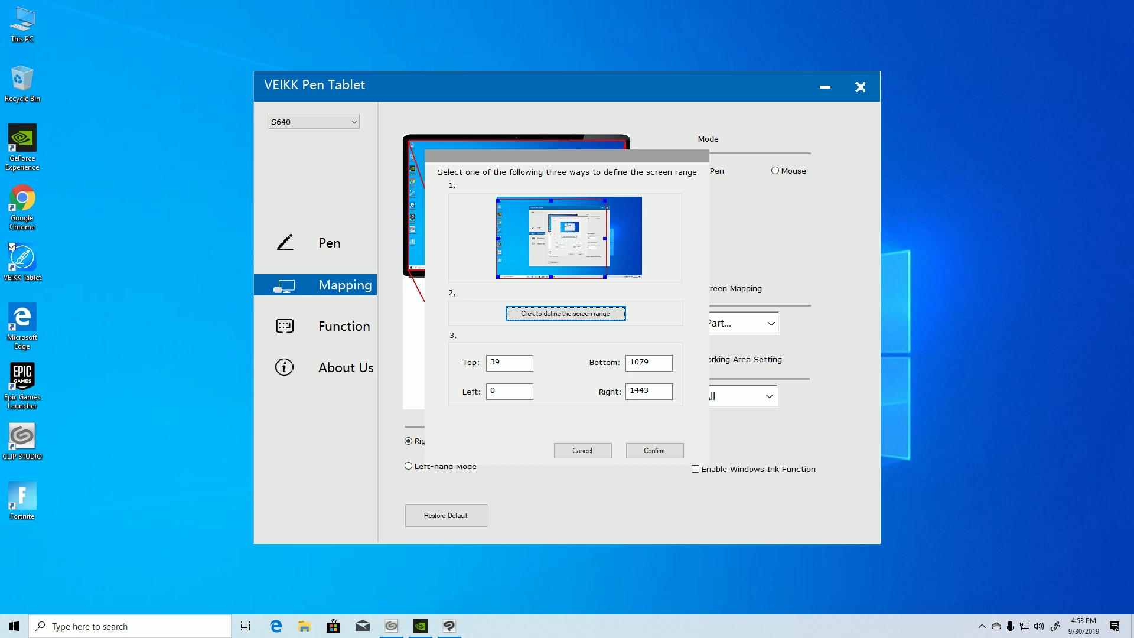
{"action": "key", "text": "Escape"}
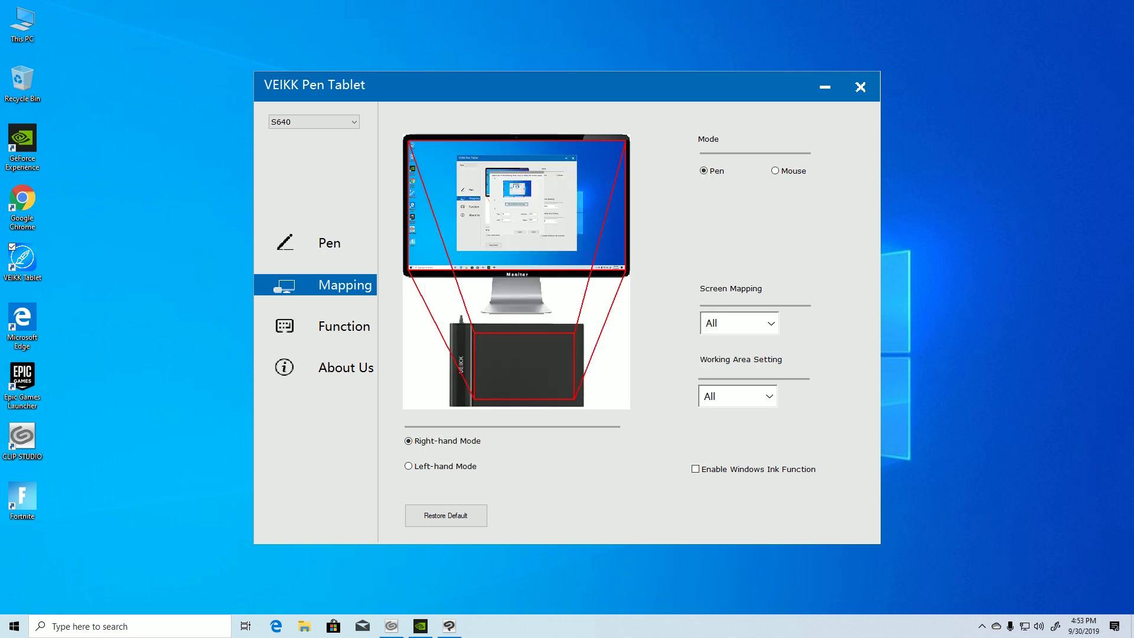
Set the working area to Part and shift the active range on the pen tablet preview
{"action": "left_click", "coordinate": [737, 396]}
{"action": "left_click", "coordinate": [733, 429]}
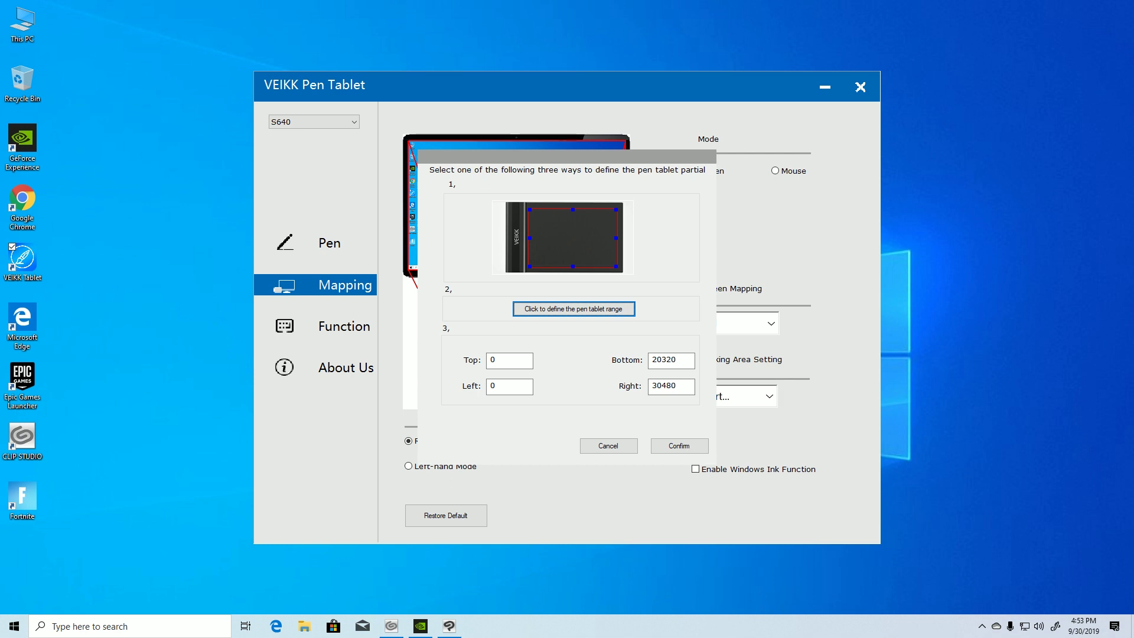
{"action": "mouse_move", "coordinate": [575, 236]}
{"action": "left_mouse_down"}
{"action": "mouse_move", "coordinate": [624, 198]}
{"action": "mouse_move", "coordinate": [592, 236]}
{"action": "left_mouse_up"}
{"action": "left_click_drag", "start_coordinate": [548, 237], "coordinate": [562, 237]}
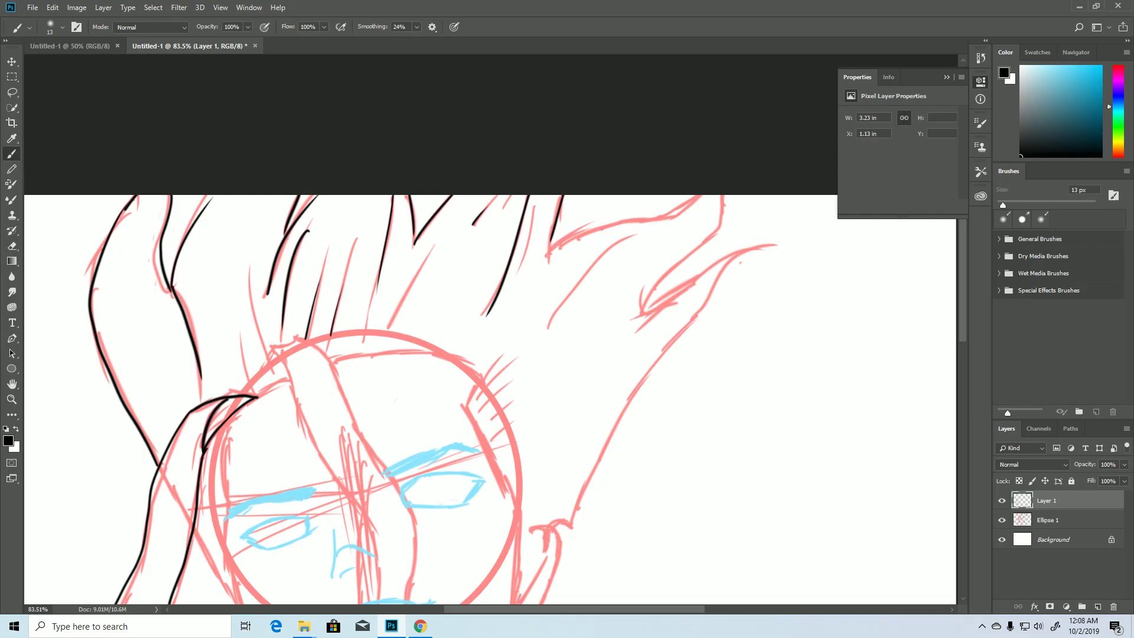
In Photoshop, ink the large outer hair spike on the right of the head and a strand line inside it
{"action": "mouse_move", "coordinate": [679, 262]}
{"action": "left_mouse_down"}
{"action": "mouse_move", "coordinate": [778, 239]}
{"action": "mouse_move", "coordinate": [590, 473]}
{"action": "mouse_move", "coordinate": [578, 521]}
{"action": "mouse_move", "coordinate": [544, 374]}
{"action": "mouse_move", "coordinate": [517, 380]}
{"action": "left_mouse_up"}
{"action": "key", "text": "space"}
{"action": "key", "text": "e"}
{"action": "left_click_drag", "start_coordinate": [704, 104], "coordinate": [658, 138]}
{"action": "key", "text": "b"}
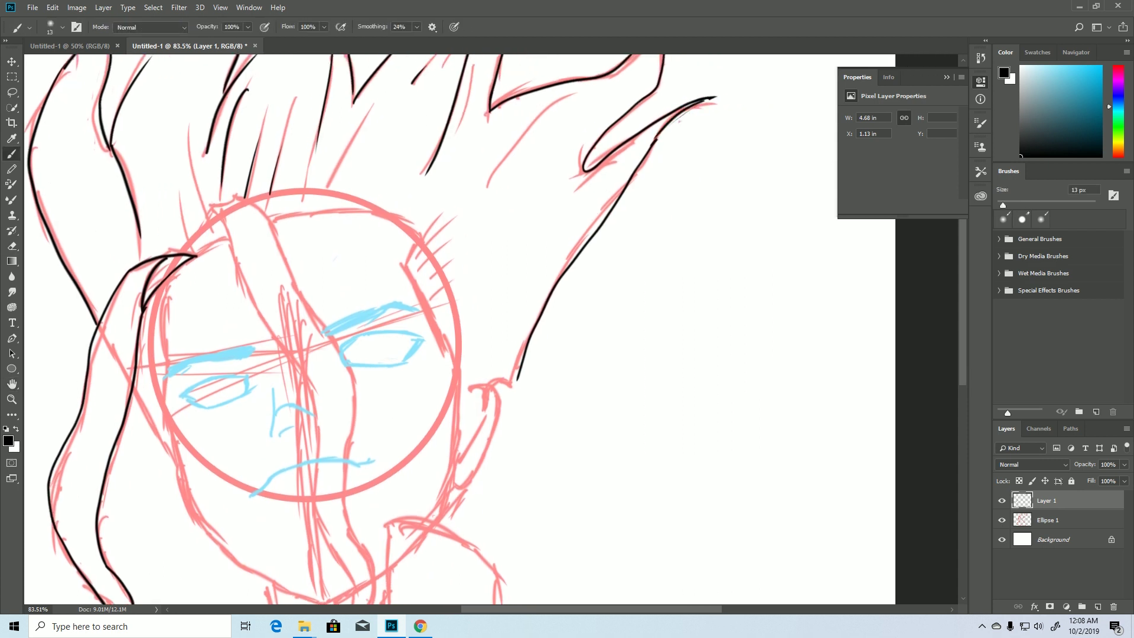
{"action": "left_click_drag", "start_coordinate": [583, 97], "coordinate": [462, 219]}
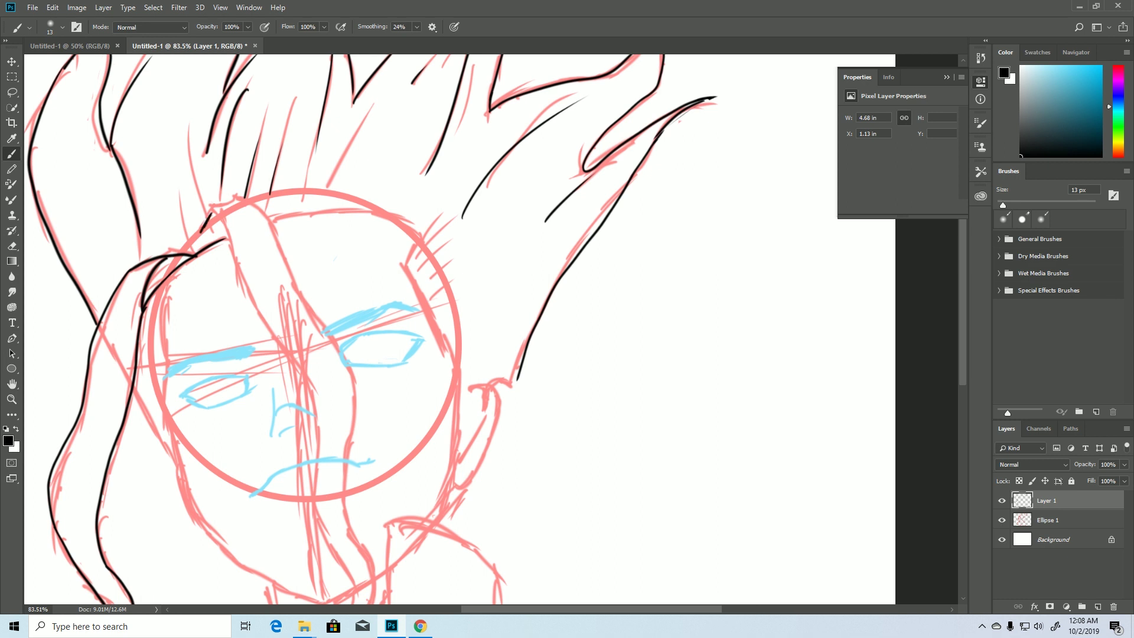
Ink the left edge of the long hair strand falling over the face, following the pink sketch past the mouth
{"action": "mouse_move", "coordinate": [234, 265]}
{"action": "left_mouse_down"}
{"action": "mouse_move", "coordinate": [286, 356]}
{"action": "mouse_move", "coordinate": [324, 473]}
{"action": "left_mouse_up"}
{"action": "key", "text": "space"}
{"action": "left_click_drag", "start_coordinate": [325, 473], "coordinate": [315, 305]}
{"action": "left_click_drag", "start_coordinate": [315, 301], "coordinate": [302, 344]}
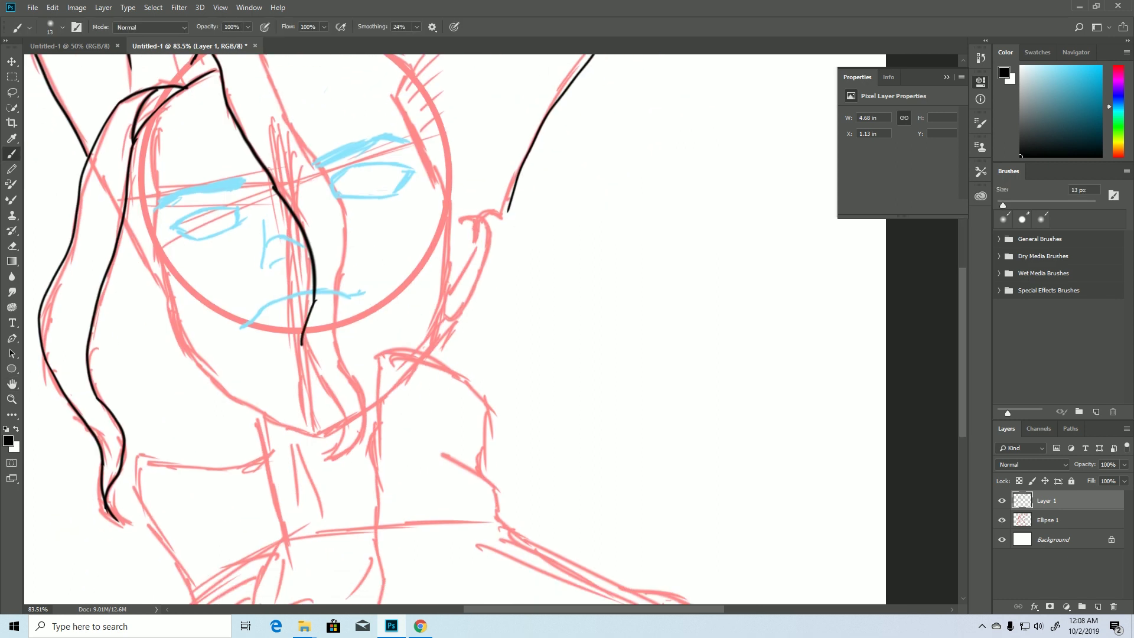
Undo the lower stroke of the strand's left edge and redraw it down to the chin
{"action": "left_click", "coordinate": [1038, 626]}
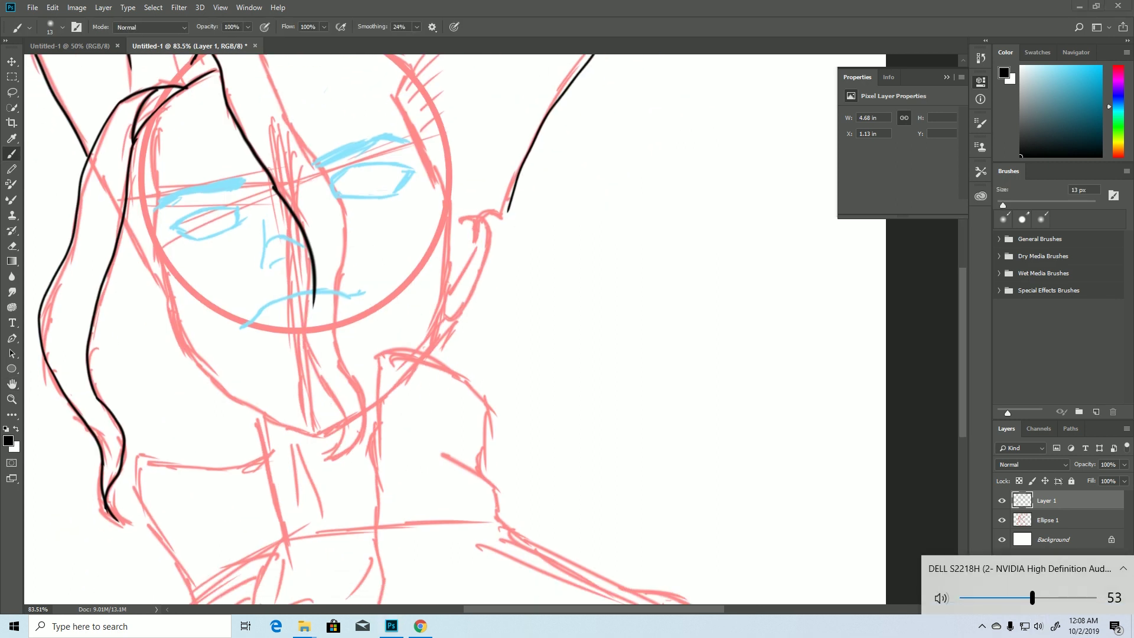
{"action": "key", "text": "Escape"}
{"action": "key", "text": "ctrl+z"}
{"action": "mouse_move", "coordinate": [314, 300]}
{"action": "left_mouse_down"}
{"action": "mouse_move", "coordinate": [301, 443]}
{"action": "mouse_move", "coordinate": [342, 466]}
{"action": "mouse_move", "coordinate": [324, 444]}
{"action": "left_mouse_up"}
{"action": "key", "text": "ctrl+z"}
{"action": "key", "text": "ctrl+z"}
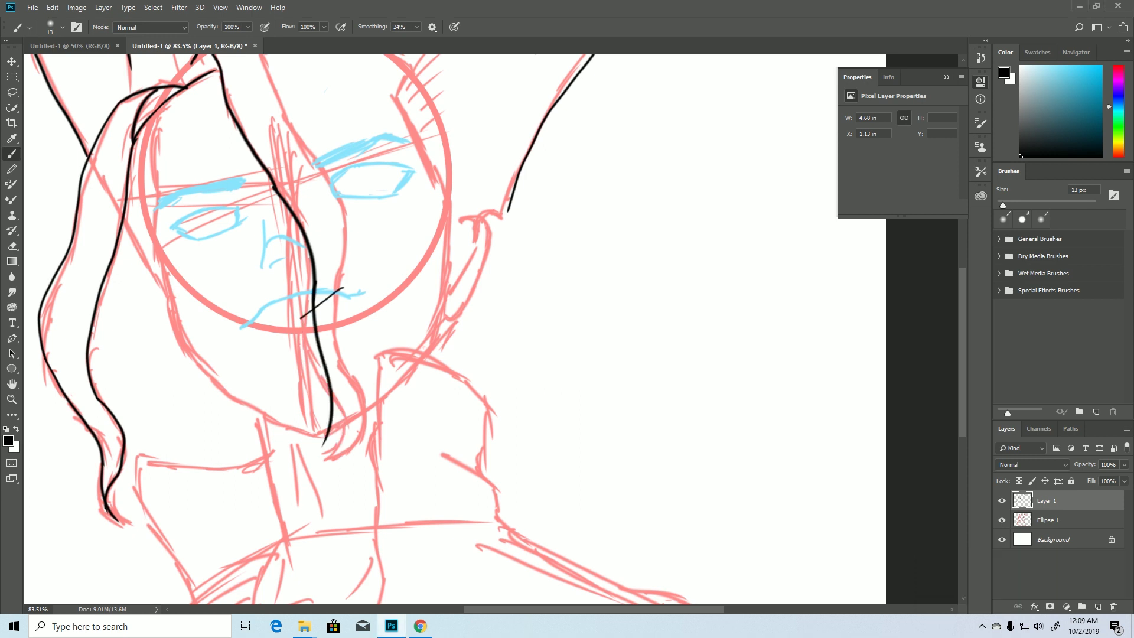
Ink the right edge of the front hair strand from its peak to a point below the chin, undoing unsatisfactory strokes
{"action": "key", "text": "space"}
{"action": "key", "text": "ctrl+z"}
{"action": "left_click_drag", "start_coordinate": [343, 288], "coordinate": [285, 343]}
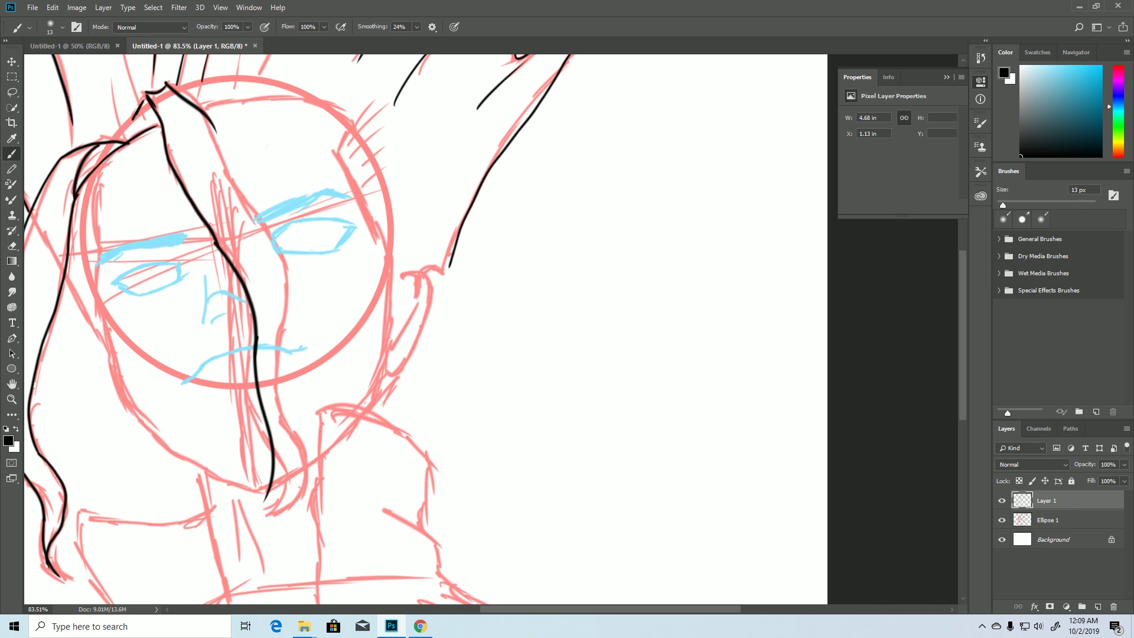
{"action": "key", "text": "ctrl+z"}
{"action": "left_click_drag", "start_coordinate": [166, 83], "coordinate": [240, 166]}
{"action": "key", "text": "ctrl+z"}
{"action": "mouse_move", "coordinate": [169, 81]}
{"action": "left_mouse_down"}
{"action": "mouse_move", "coordinate": [221, 155]}
{"action": "mouse_move", "coordinate": [286, 290]}
{"action": "left_mouse_up"}
{"action": "key", "text": "ctrl+z"}
{"action": "mouse_move", "coordinate": [220, 150]}
{"action": "left_mouse_down"}
{"action": "mouse_move", "coordinate": [295, 293]}
{"action": "mouse_move", "coordinate": [293, 276]}
{"action": "mouse_move", "coordinate": [267, 501]}
{"action": "left_mouse_up"}
{"action": "key", "text": "ctrl+z"}
{"action": "key", "text": "ctrl+z"}
{"action": "key", "text": "ctrl+z"}
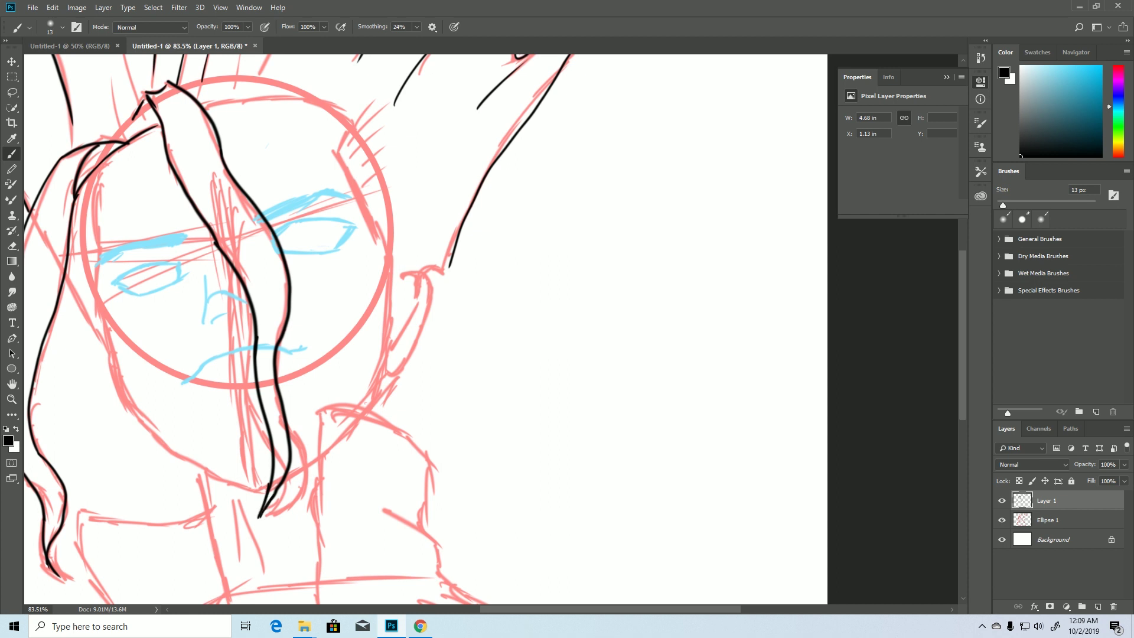
Ink the hairline across the forehead and the right side of the face down from the temple
{"action": "key", "text": "space"}
{"action": "mouse_move", "coordinate": [355, 236]}
{"action": "left_mouse_down"}
{"action": "mouse_move", "coordinate": [424, 329]}
{"action": "mouse_move", "coordinate": [459, 354]}
{"action": "mouse_move", "coordinate": [441, 370]}
{"action": "left_mouse_up"}
{"action": "mouse_move", "coordinate": [289, 238]}
{"action": "left_mouse_down"}
{"action": "mouse_move", "coordinate": [445, 236]}
{"action": "mouse_move", "coordinate": [416, 235]}
{"action": "left_mouse_up"}
{"action": "key", "text": "ctrl+z"}
{"action": "key", "text": "ctrl+z"}
{"action": "left_click_drag", "start_coordinate": [423, 290], "coordinate": [477, 399]}
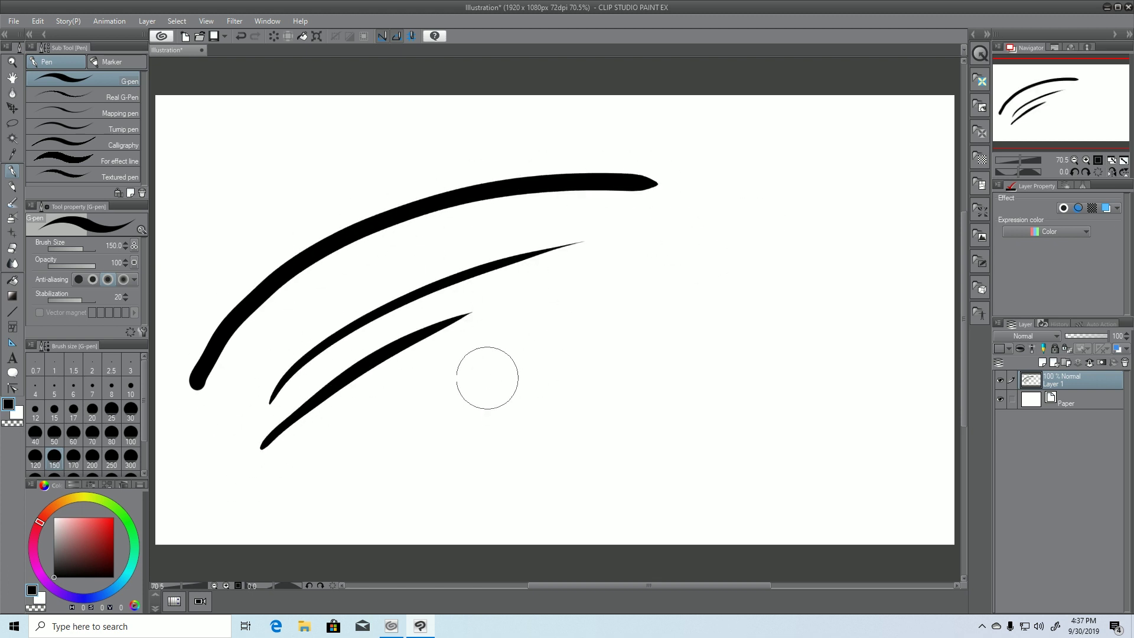
In Clip Studio Paint, draw several G-pen test strokes at brush size 150 beside the existing curves
{"action": "mouse_move", "coordinate": [550, 308]}
{"action": "left_mouse_down"}
{"action": "mouse_move", "coordinate": [537, 313]}
{"action": "mouse_move", "coordinate": [508, 421]}
{"action": "left_mouse_up"}
{"action": "mouse_move", "coordinate": [672, 218]}
{"action": "left_mouse_down"}
{"action": "mouse_move", "coordinate": [721, 329]}
{"action": "mouse_move", "coordinate": [686, 489]}
{"action": "mouse_move", "coordinate": [886, 507]}
{"action": "left_mouse_up"}
{"action": "mouse_move", "coordinate": [771, 125]}
{"action": "left_mouse_down"}
{"action": "mouse_move", "coordinate": [765, 119]}
{"action": "mouse_move", "coordinate": [848, 182]}
{"action": "mouse_move", "coordinate": [952, 216]}
{"action": "left_mouse_up"}
{"action": "left_click_drag", "start_coordinate": [331, 437], "coordinate": [397, 424]}
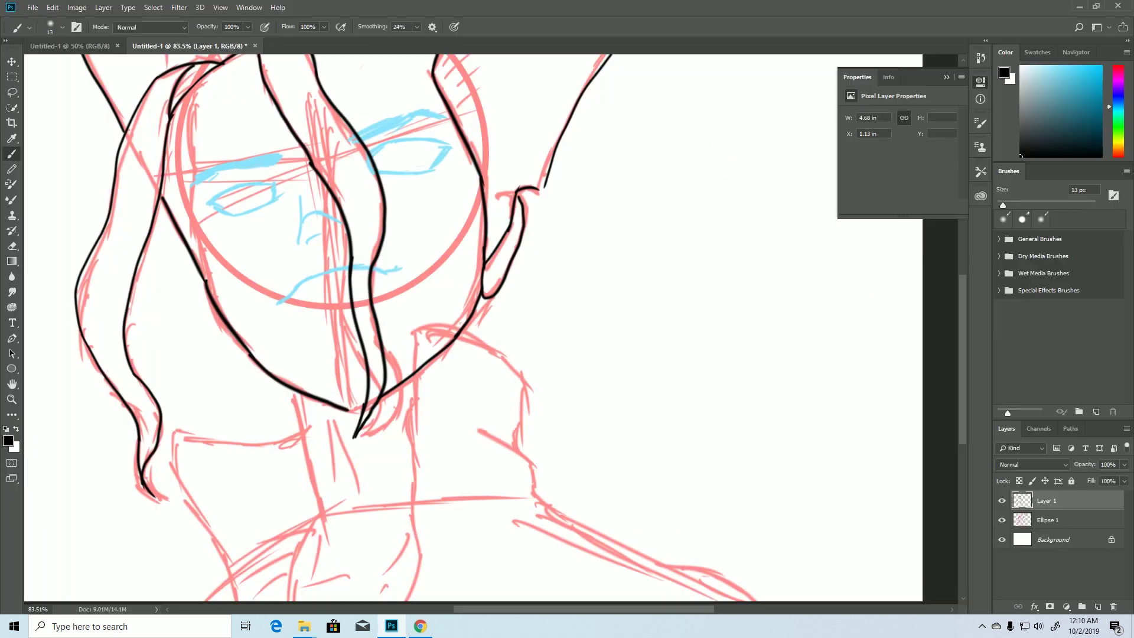
Back in Photoshop, erase the uneven section of the inked left jawline
{"action": "key", "text": "z"}
{"action": "left_click_drag", "start_coordinate": [228, 388], "coordinate": [263, 388]}
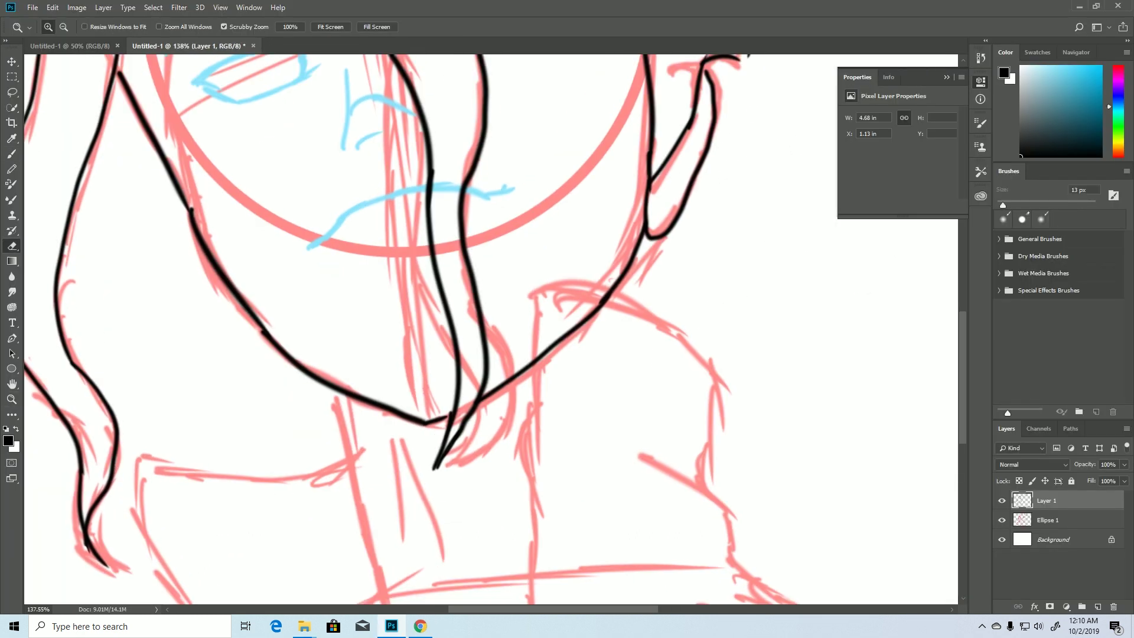
{"action": "key", "text": "e"}
{"action": "left_click_drag", "start_coordinate": [266, 338], "coordinate": [191, 215]}
Turn the canvas sideways and redraw the left jawline as one smooth brush stroke up to the cheek
{"action": "key", "text": "r"}
{"action": "left_click_drag", "start_coordinate": [611, 281], "coordinate": [548, 445]}
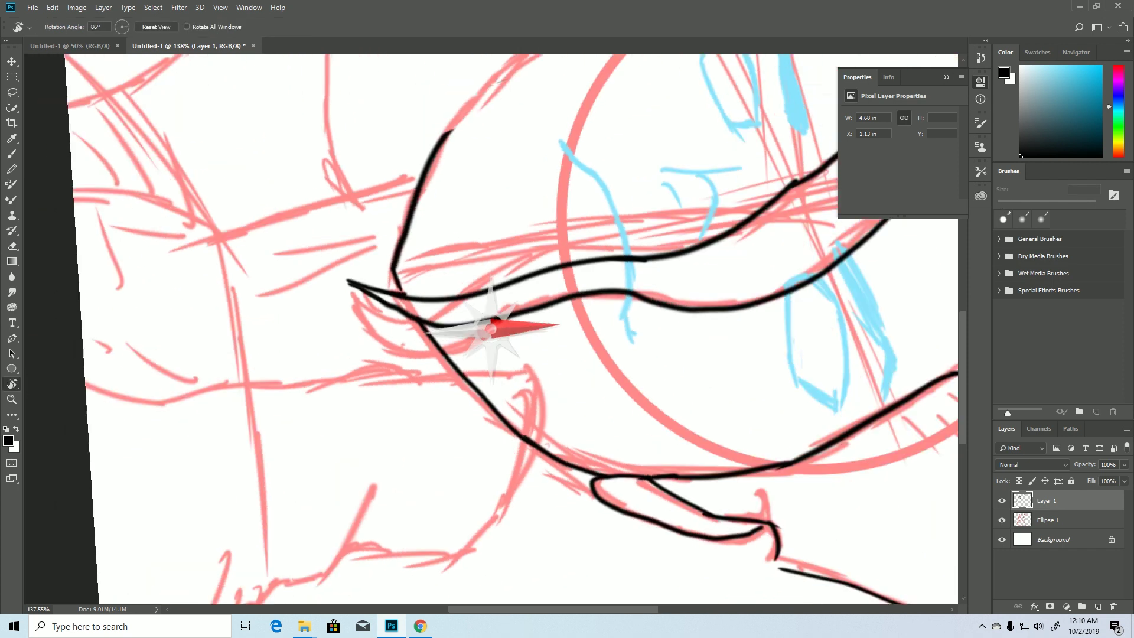
{"action": "key", "text": "space"}
{"action": "mouse_move", "coordinate": [448, 177]}
{"action": "left_mouse_down"}
{"action": "mouse_move", "coordinate": [340, 339]}
{"action": "mouse_move", "coordinate": [323, 392]}
{"action": "left_mouse_up"}
{"action": "key", "text": "b"}
{"action": "mouse_move", "coordinate": [323, 351]}
{"action": "left_mouse_down"}
{"action": "mouse_move", "coordinate": [514, 218]}
{"action": "mouse_move", "coordinate": [790, 207]}
{"action": "left_mouse_up"}
Rotate the canvas view back to nearly upright and zoom out to examine the inked face and shoulders
{"action": "key", "text": "space"}
{"action": "mouse_move", "coordinate": [413, 366]}
{"action": "left_mouse_down"}
{"action": "mouse_move", "coordinate": [765, 214]}
{"action": "mouse_move", "coordinate": [417, 267]}
{"action": "left_mouse_up"}
{"action": "key", "text": "r"}
{"action": "left_click_drag", "start_coordinate": [591, 425], "coordinate": [610, 260]}
{"action": "key", "text": "z"}
{"action": "left_click_drag", "start_coordinate": [531, 295], "coordinate": [449, 295]}
{"action": "key", "text": "space"}
{"action": "left_click_drag", "start_coordinate": [520, 366], "coordinate": [560, 285]}
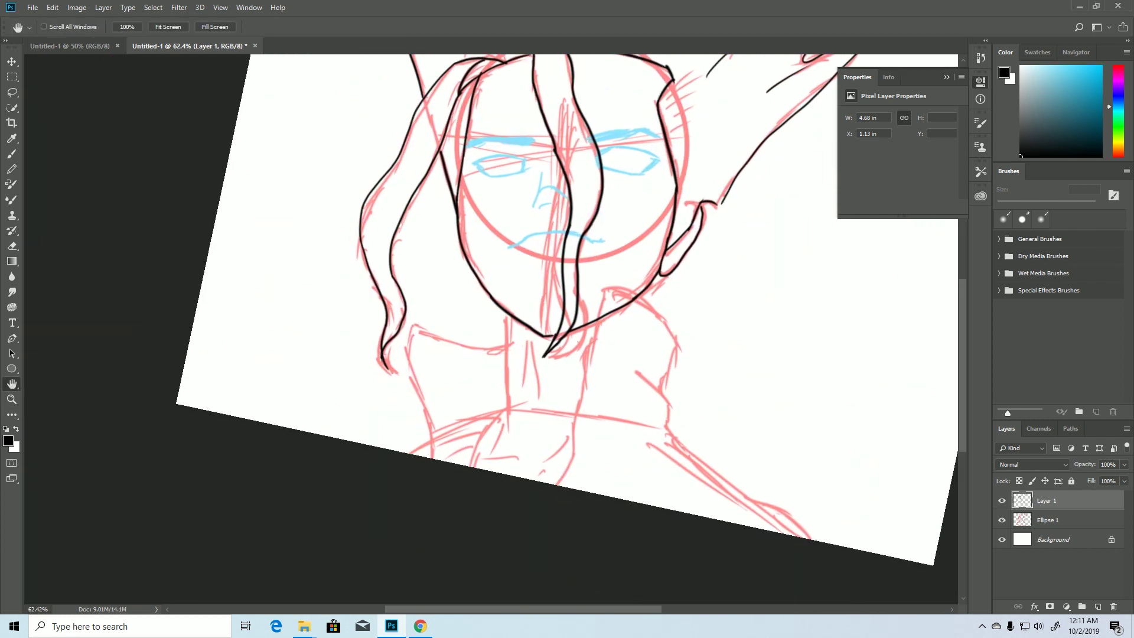
{"action": "key", "text": "b"}
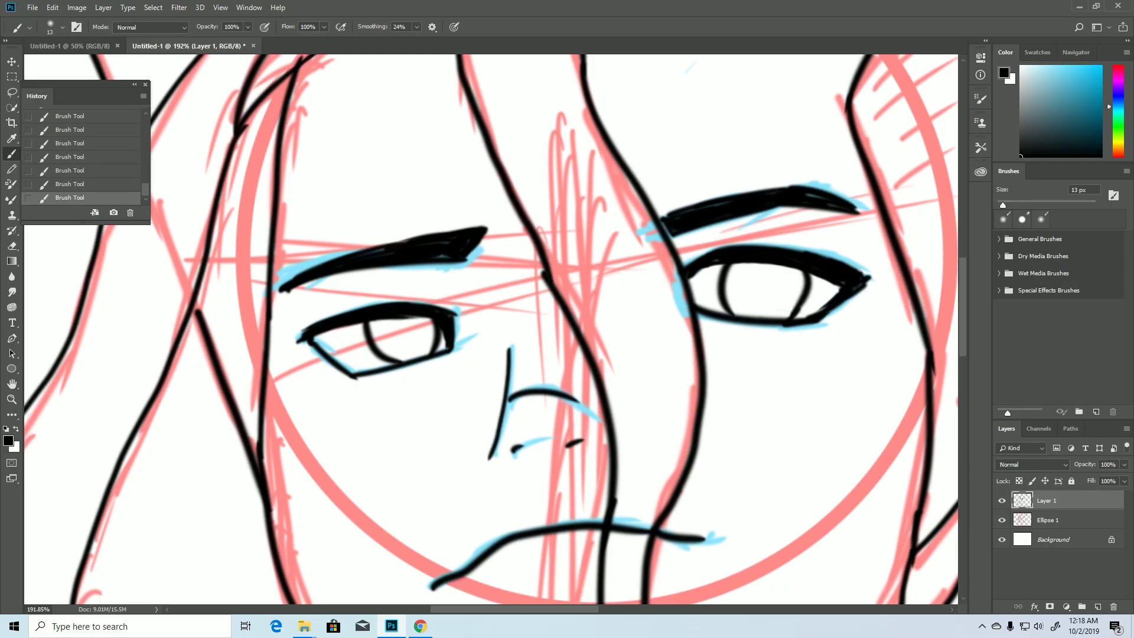
Erase the thick inked lines of the nose bridge and nose tip
{"action": "key", "text": "e"}
{"action": "mouse_move", "coordinate": [567, 392]}
{"action": "left_mouse_down"}
{"action": "mouse_move", "coordinate": [515, 395]}
{"action": "mouse_move", "coordinate": [491, 459]}
{"action": "left_mouse_up"}
{"action": "key", "text": "b"}
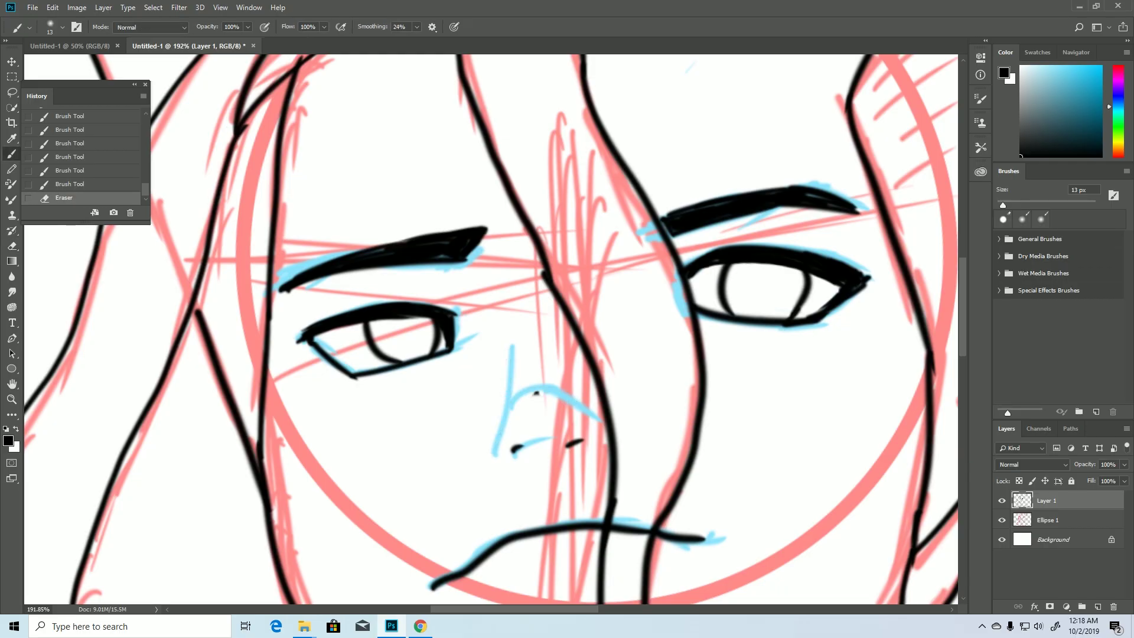
Redraw the nose bridge and the arched nose tip with thinner brush lines, undoing unsatisfactory strokes
{"action": "left_click_drag", "start_coordinate": [512, 342], "coordinate": [494, 449]}
{"action": "key", "text": "ctrl+z"}
{"action": "left_click_drag", "start_coordinate": [512, 343], "coordinate": [494, 444]}
{"action": "mouse_move", "coordinate": [519, 405]}
{"action": "left_mouse_down"}
{"action": "mouse_move", "coordinate": [591, 393]}
{"action": "mouse_move", "coordinate": [572, 399]}
{"action": "left_mouse_up"}
{"action": "key", "text": "ctrl+z"}
{"action": "key", "text": "ctrl+z"}
{"action": "key", "text": "ctrl+z"}
Erase the right nostril mark and finish the nose with a small nostril dot
{"action": "key", "text": "e"}
{"action": "left_click_drag", "start_coordinate": [583, 440], "coordinate": [565, 446]}
{"action": "key", "text": "b"}
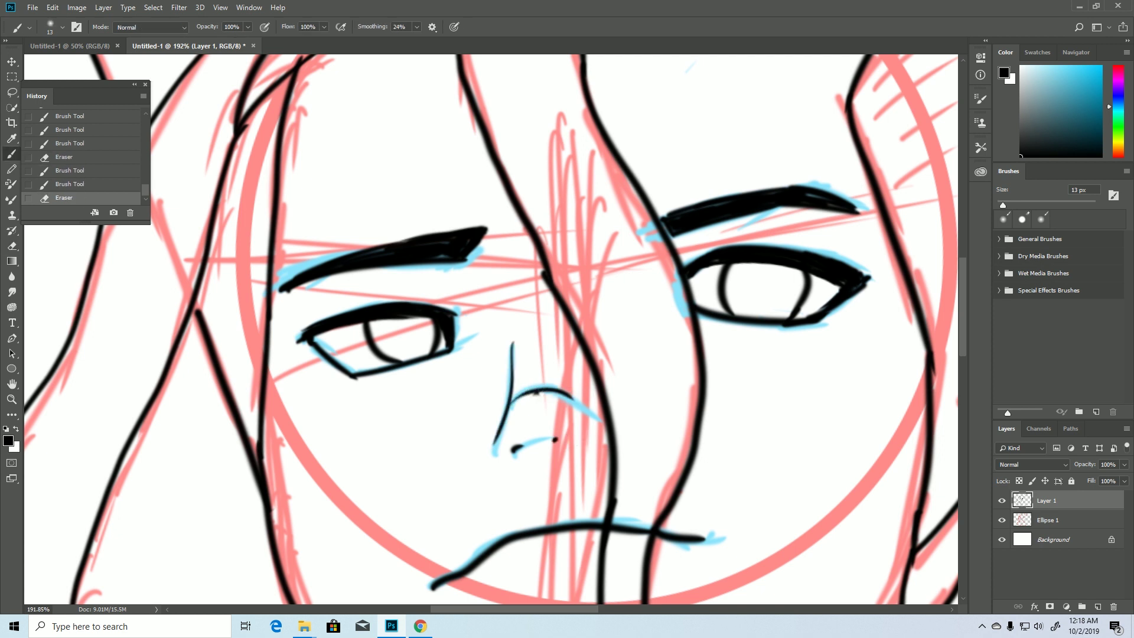
{"action": "left_click_drag", "start_coordinate": [536, 392], "coordinate": [122, 532]}
{"action": "mouse_move", "coordinate": [591, 525]}
{"action": "left_mouse_down"}
{"action": "mouse_move", "coordinate": [514, 526]}
{"action": "mouse_move", "coordinate": [559, 289]}
{"action": "left_mouse_up"}
Hide the Ellipse 1 sketch layer and erase the iris lines inside the left eye
{"action": "left_click", "coordinate": [1002, 520]}
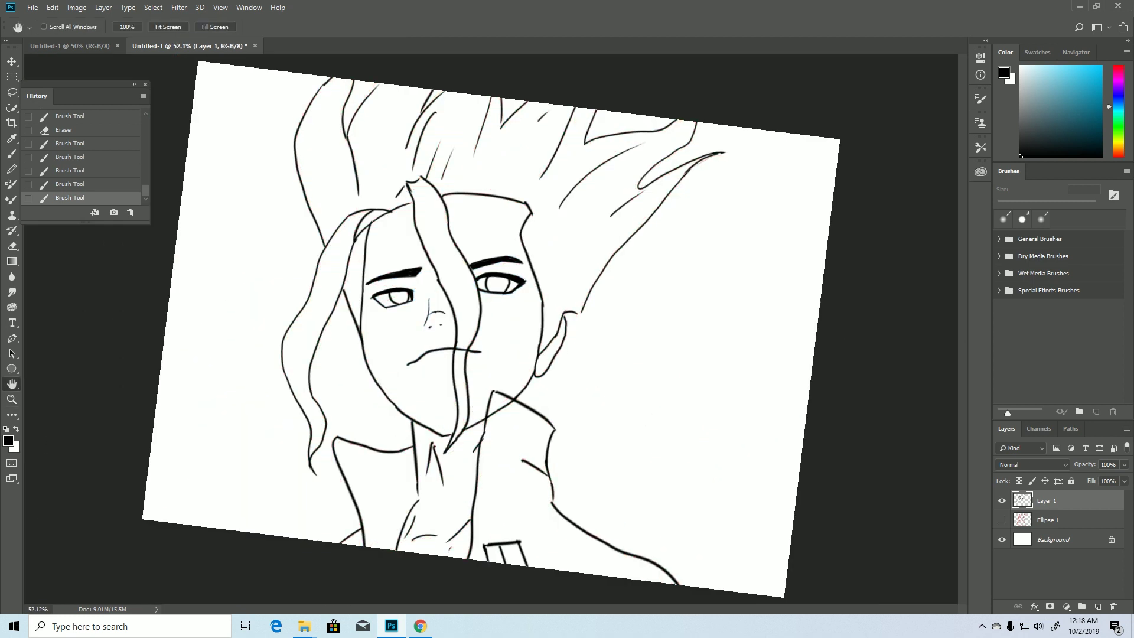
{"action": "key", "text": "ctrl+space"}
{"action": "left_click_drag", "start_coordinate": [368, 335], "coordinate": [433, 335]}
{"action": "key", "text": "e"}
{"action": "mouse_move", "coordinate": [446, 236]}
{"action": "left_mouse_down"}
{"action": "mouse_move", "coordinate": [457, 239]}
{"action": "mouse_move", "coordinate": [434, 223]}
{"action": "left_mouse_up"}
{"action": "left_click_drag", "start_coordinate": [494, 220], "coordinate": [489, 223]}
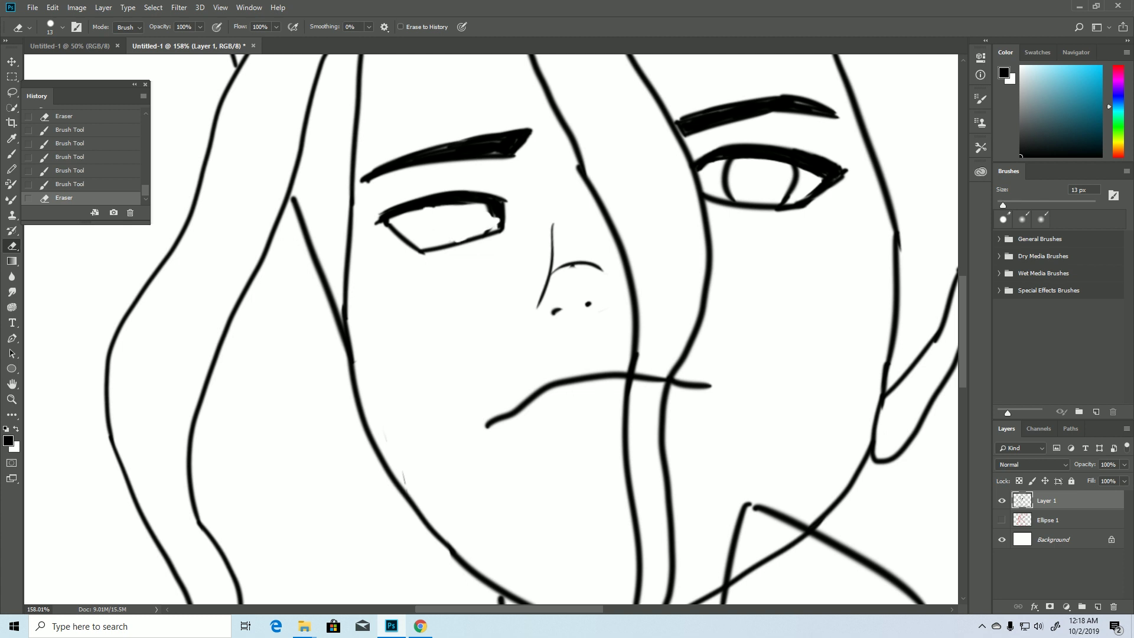
Undo the last eraser strokes at the left eye's corner and redraw its iris with the brush
{"action": "key", "text": "ctrl+z"}
{"action": "key", "text": "ctrl+z"}
{"action": "key", "text": "ctrl+z"}
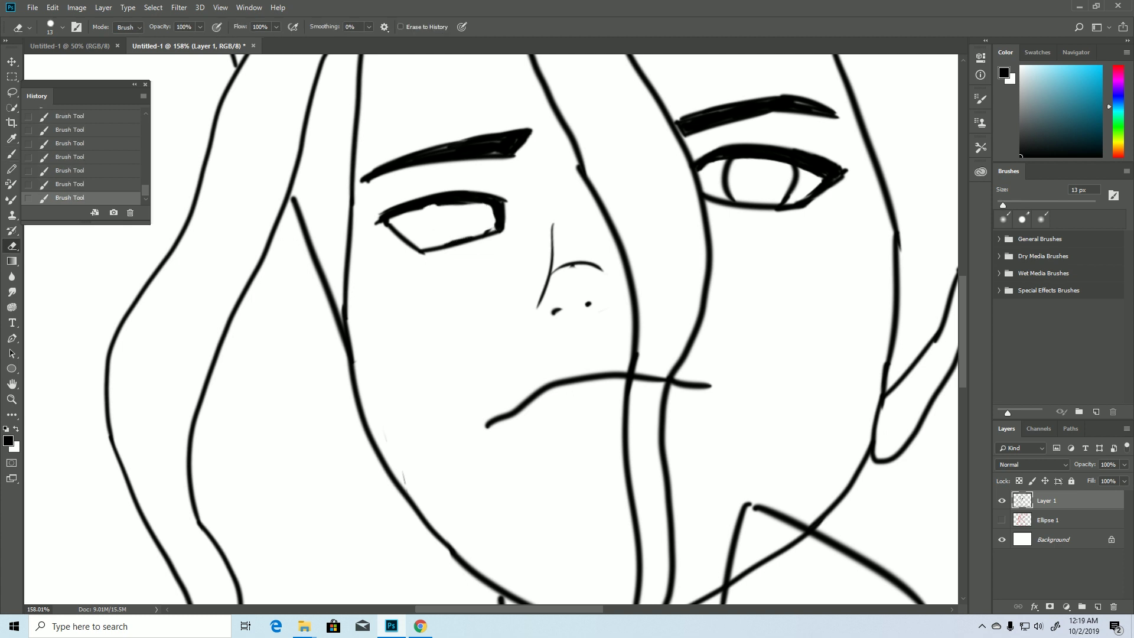
{"action": "key", "text": "b"}
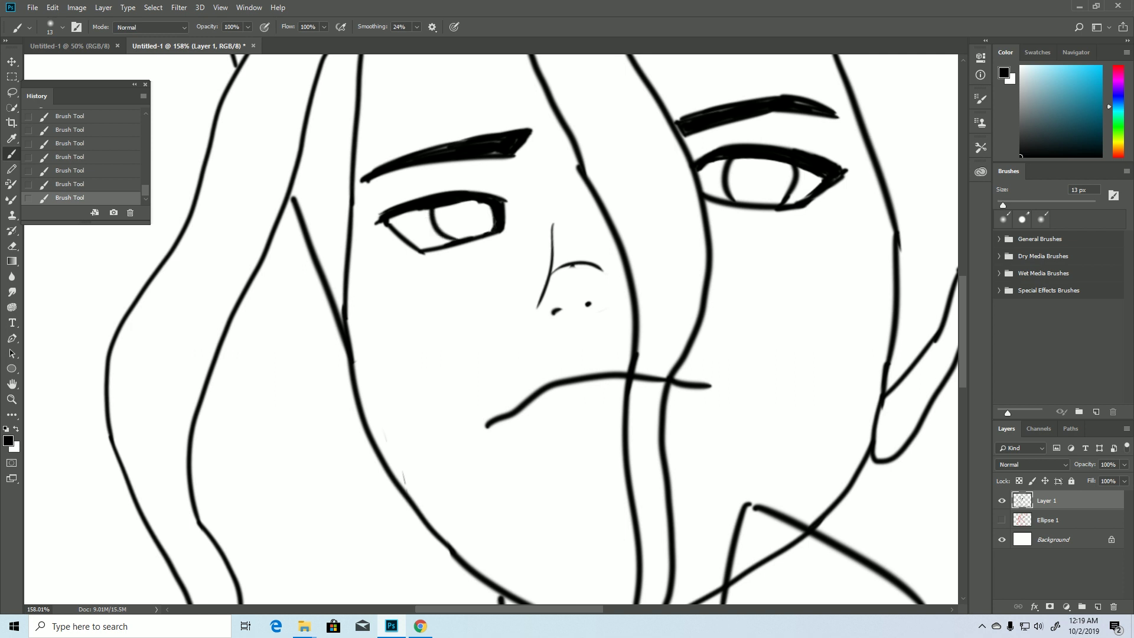
Erase the jawline where it crosses the raised collar and join the top of the ear to the hair outline
{"action": "key", "text": "z"}
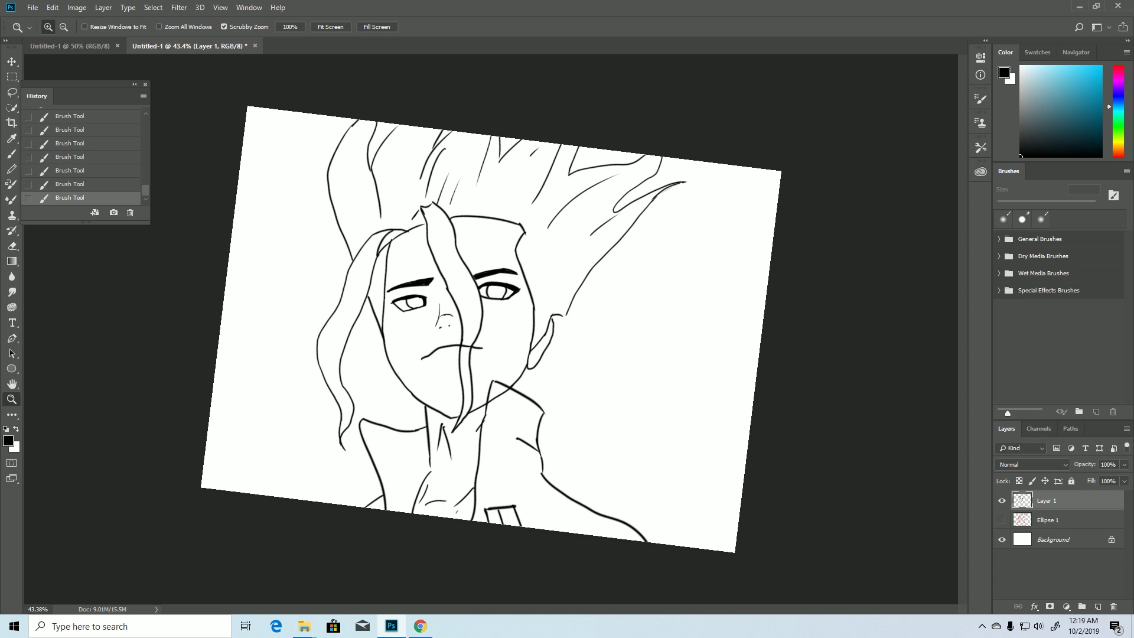
{"action": "left_click_drag", "start_coordinate": [491, 428], "coordinate": [520, 429]}
{"action": "key", "text": "e"}
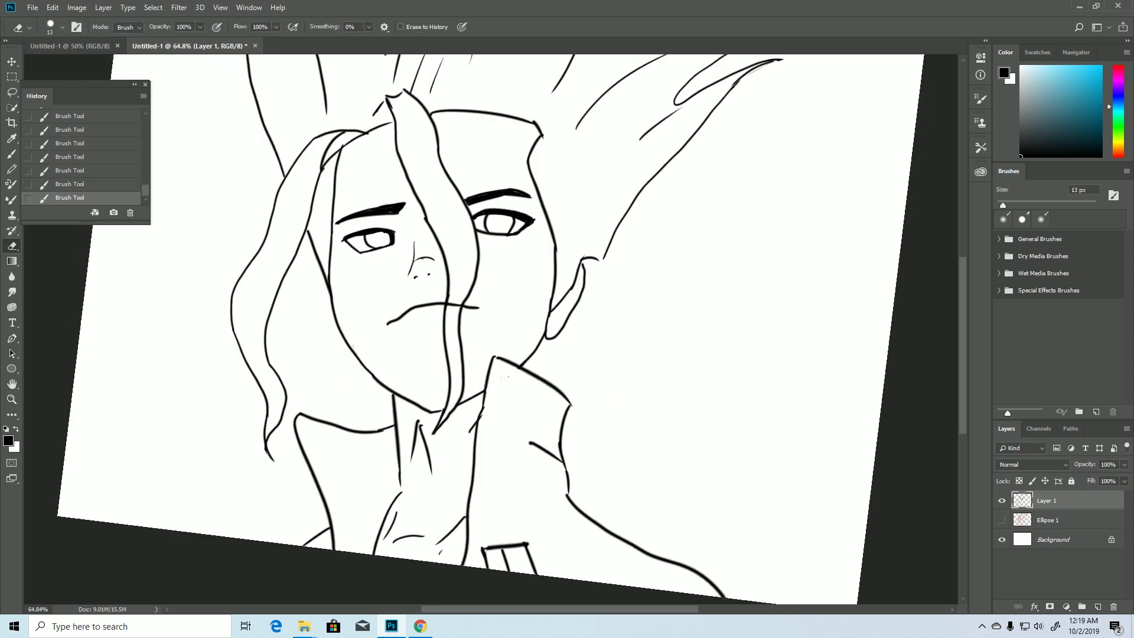
{"action": "key", "text": "b"}
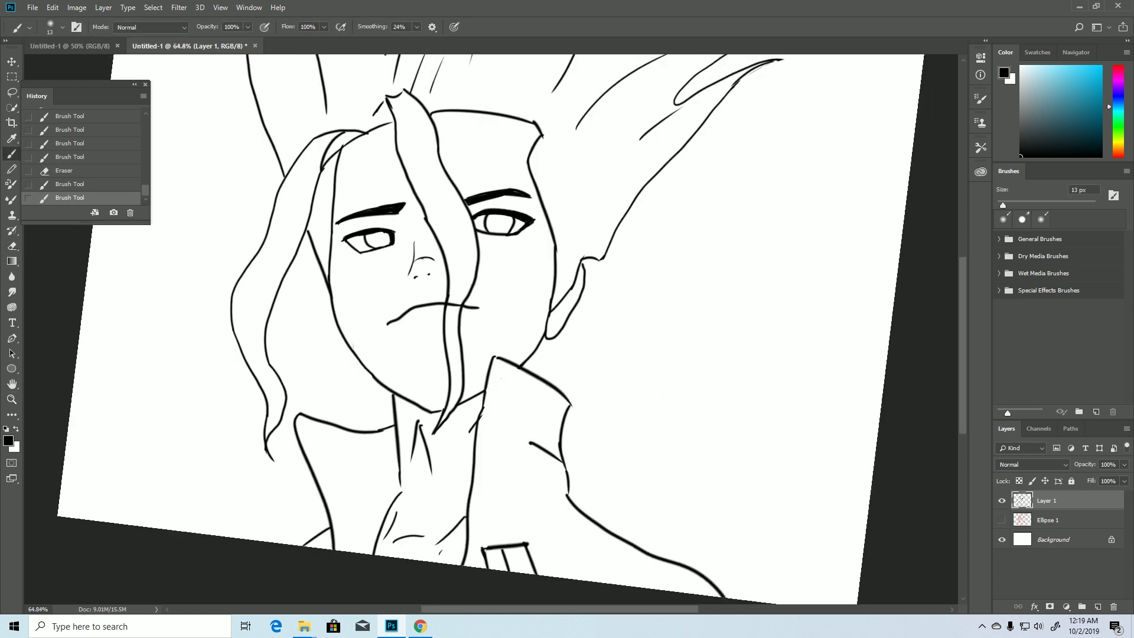